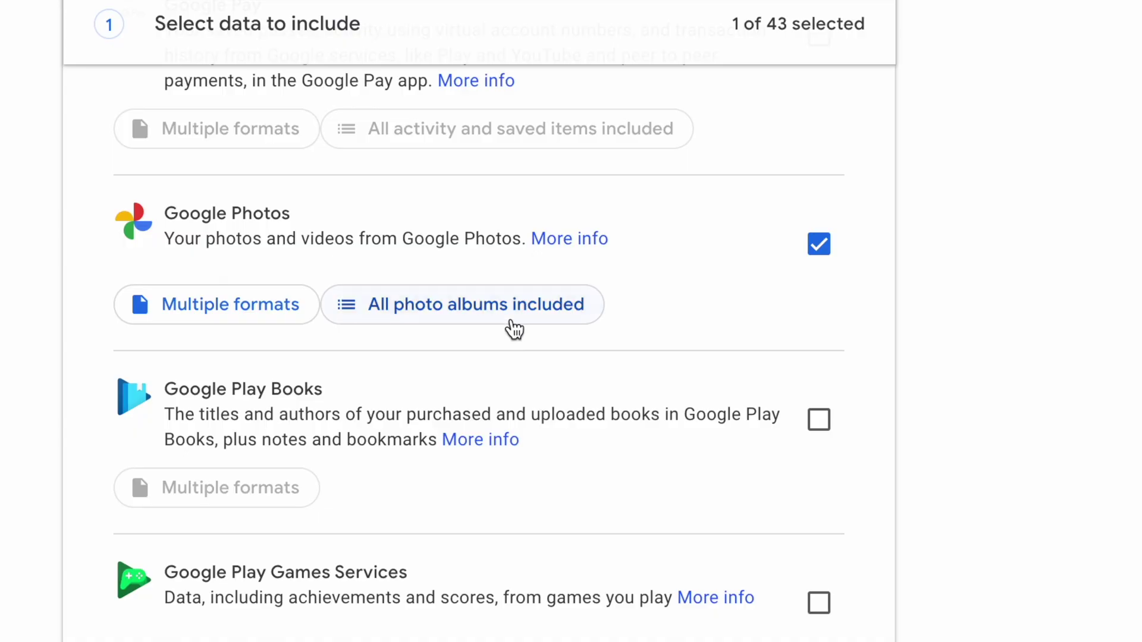
- Download the files from the Takeout email and Quick Look one exported 2023 photo
{"action": "left_click", "coordinate": [510, 319]}
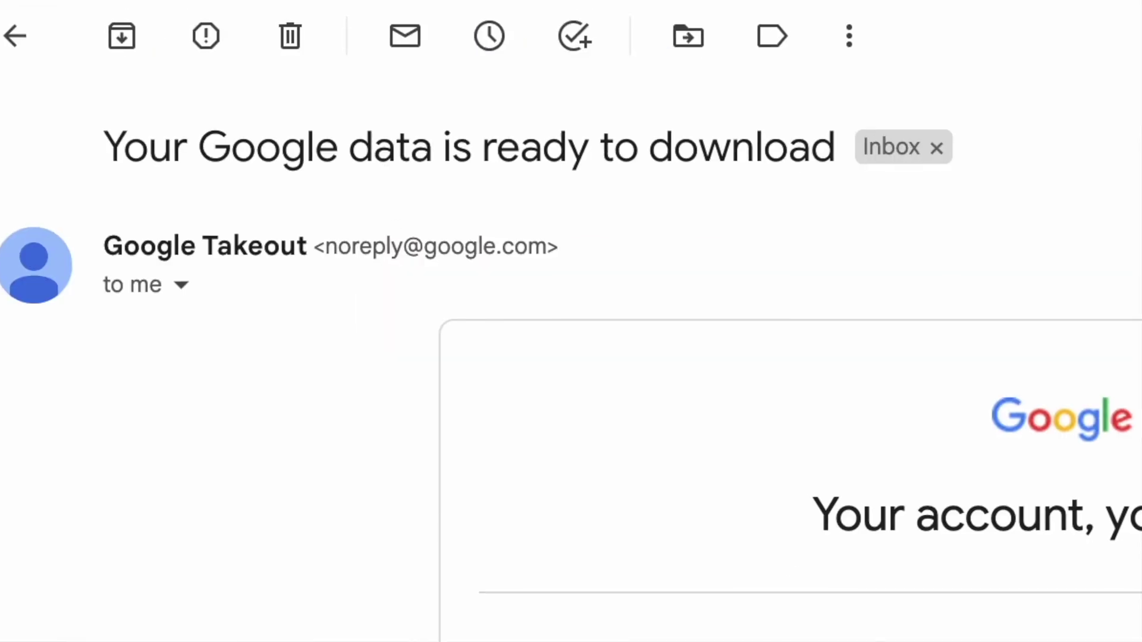
{"action": "left_click", "coordinate": [645, 565]}
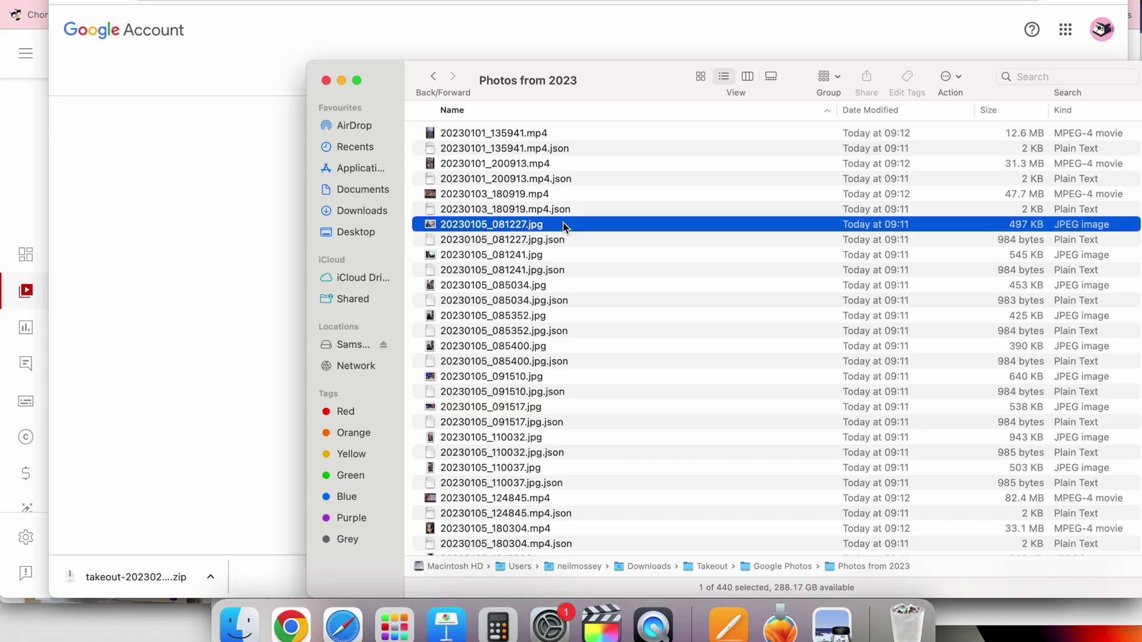
{"action": "key", "text": "space"}
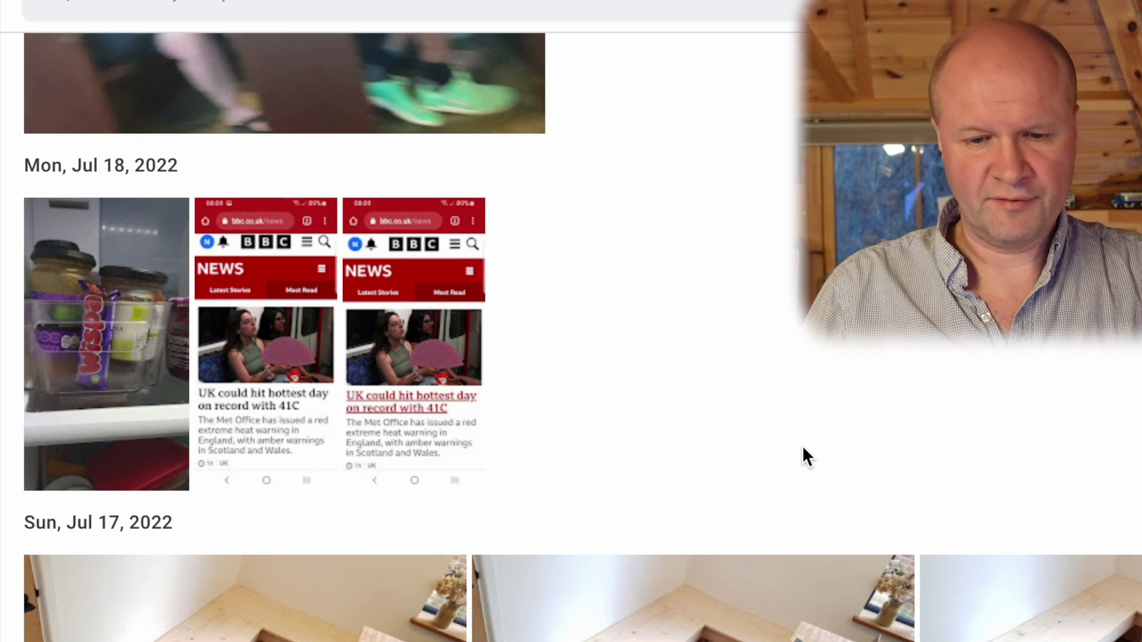
- Select the Sun, Jul 17, 2022 bench photos and download all four as a zip
{"action": "scroll", "coordinate": [803, 449], "scroll_direction": "down", "scroll_amount": 6}
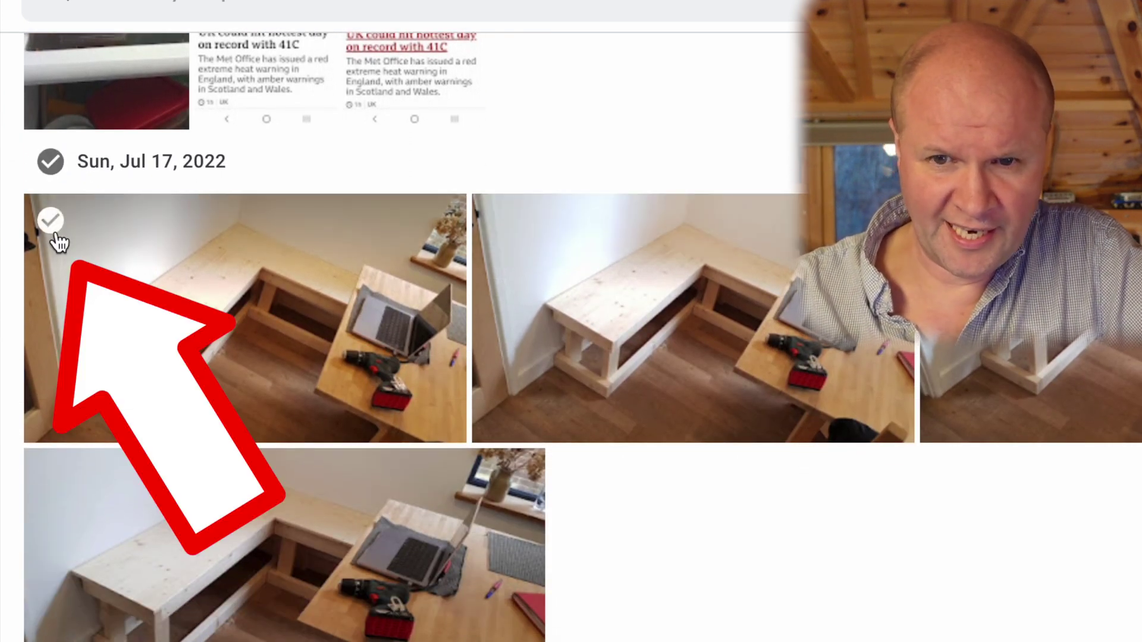
{"action": "left_click", "coordinate": [50, 222]}
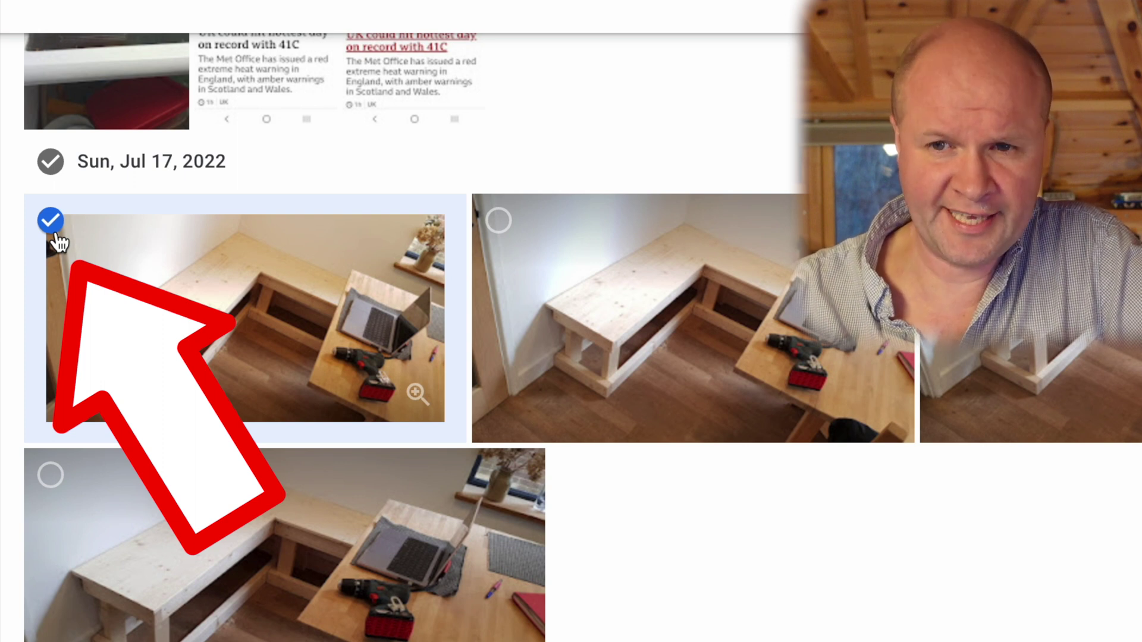
{"action": "left_click", "coordinate": [510, 238]}
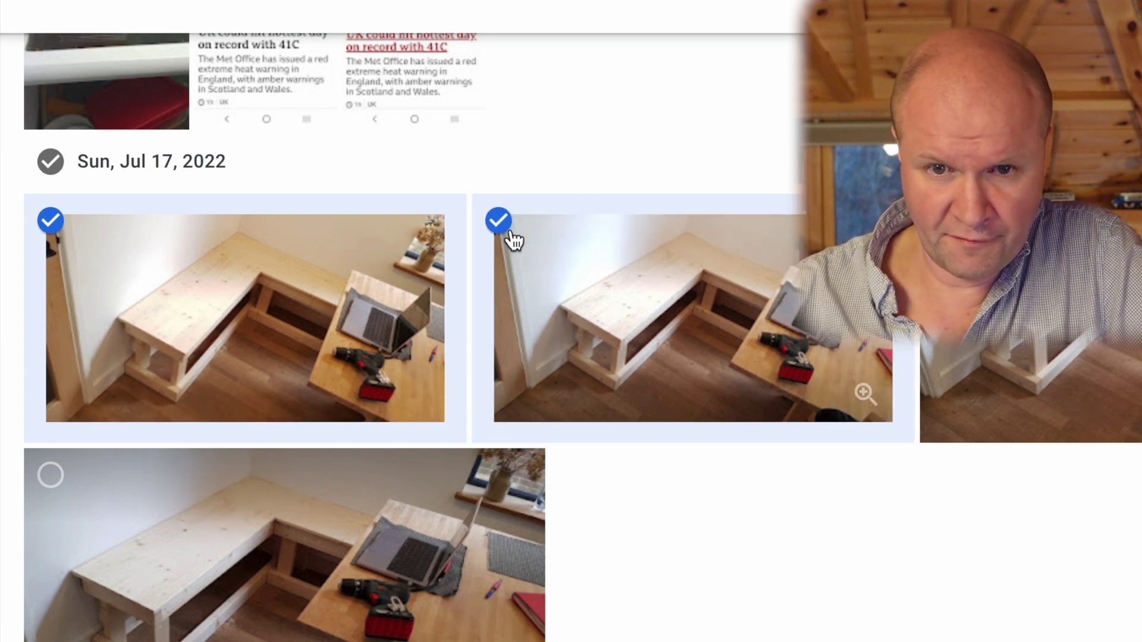
{"action": "left_click", "coordinate": [57, 170]}
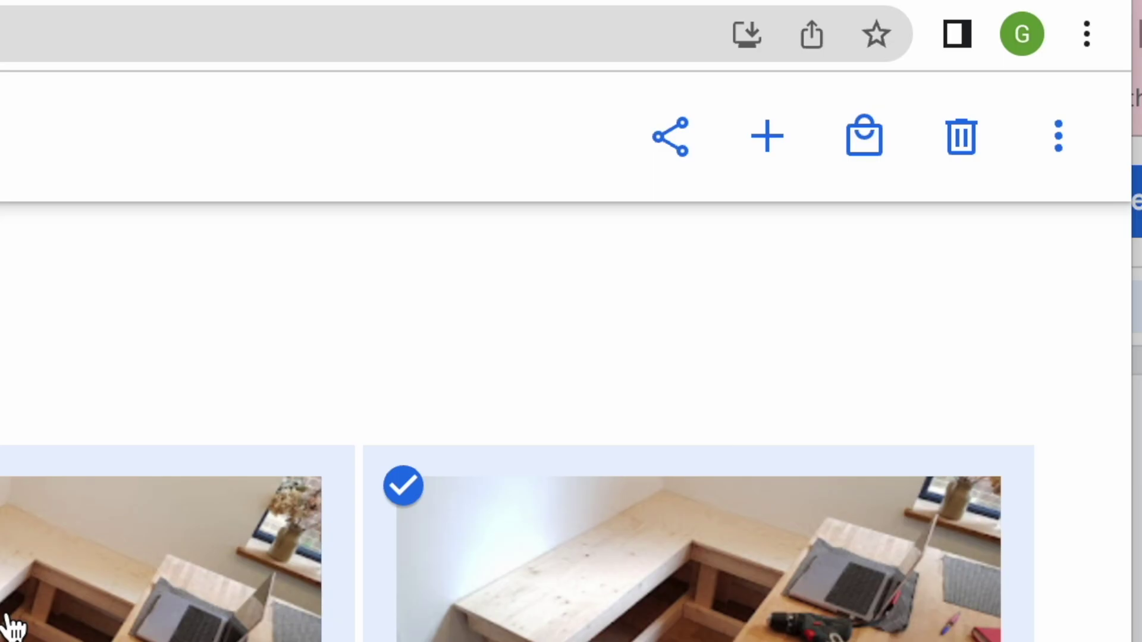
{"action": "scroll", "coordinate": [640, 267], "scroll_direction": "up", "scroll_amount": 1}
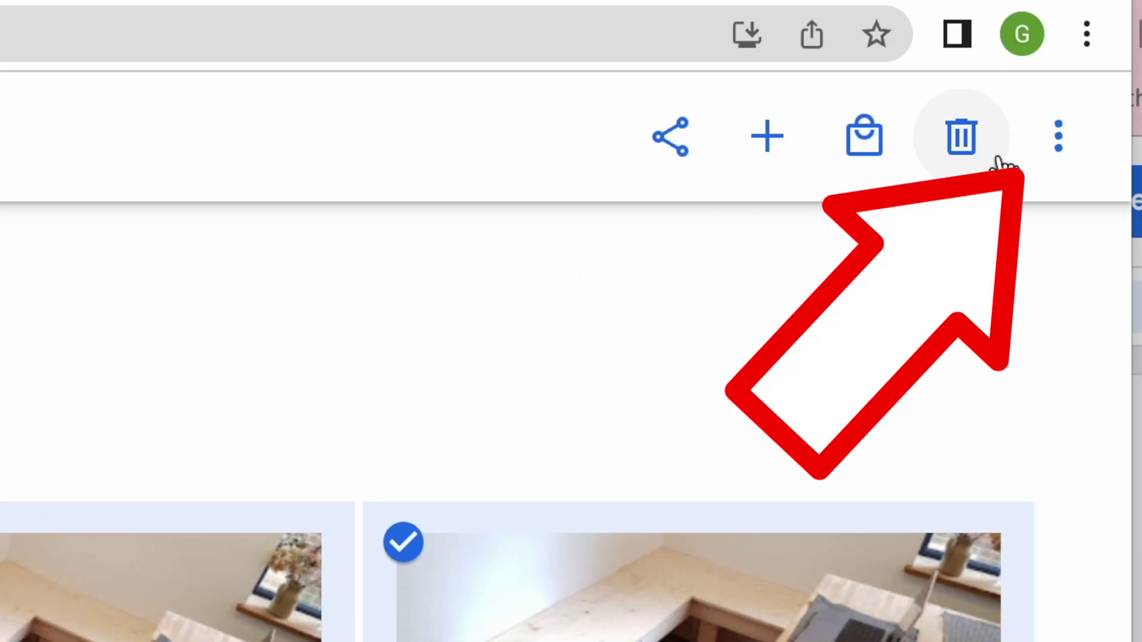
{"action": "left_click", "coordinate": [1054, 156]}
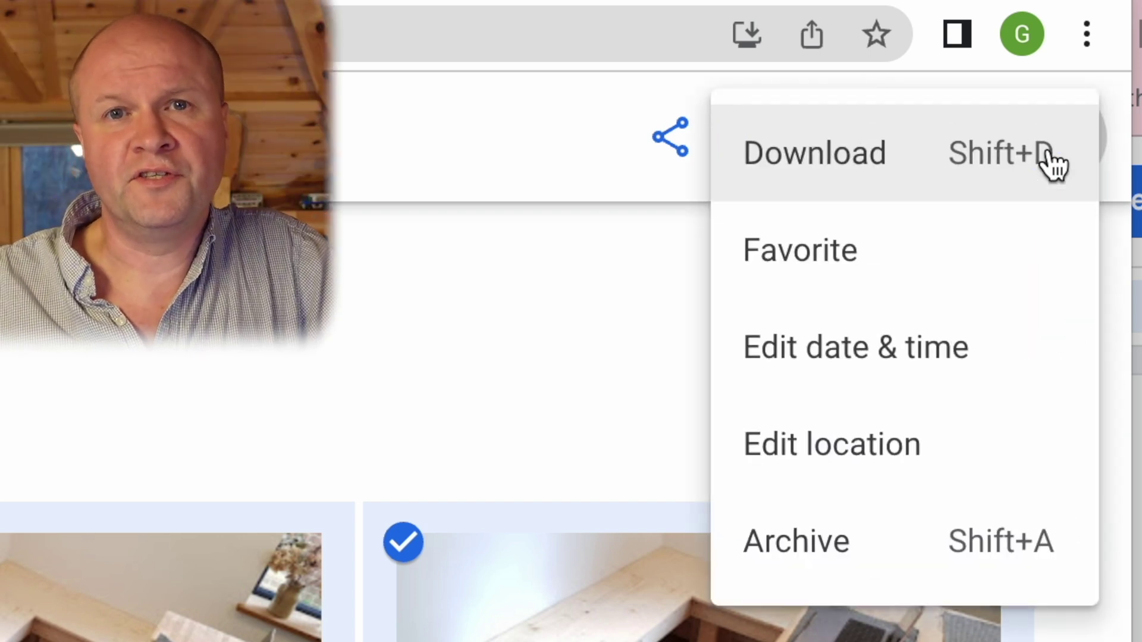
{"action": "left_click", "coordinate": [971, 173]}
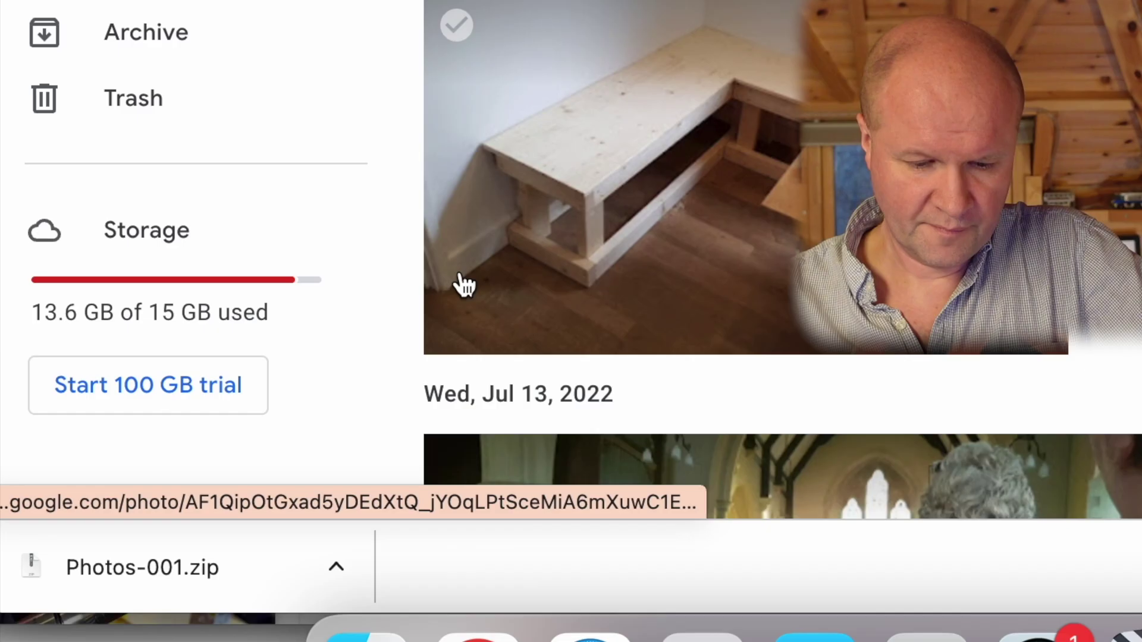
- Reveal Photos-001.zip in Finder, extract it with Archive Utility, and view the bench photos
{"action": "left_click", "coordinate": [334, 580]}
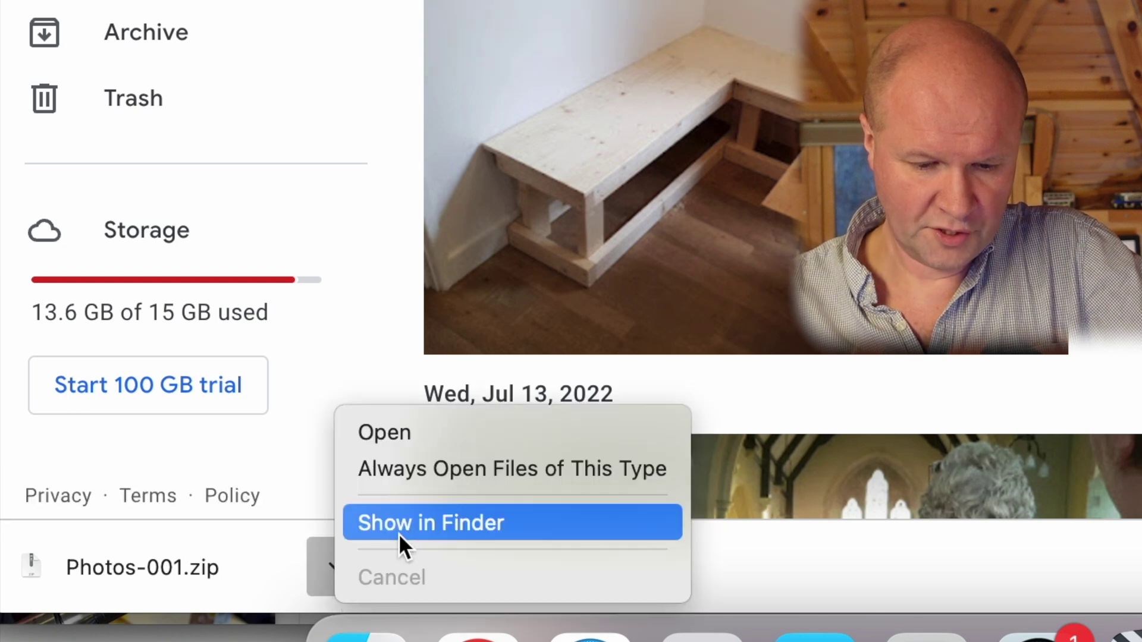
{"action": "left_click", "coordinate": [411, 525]}
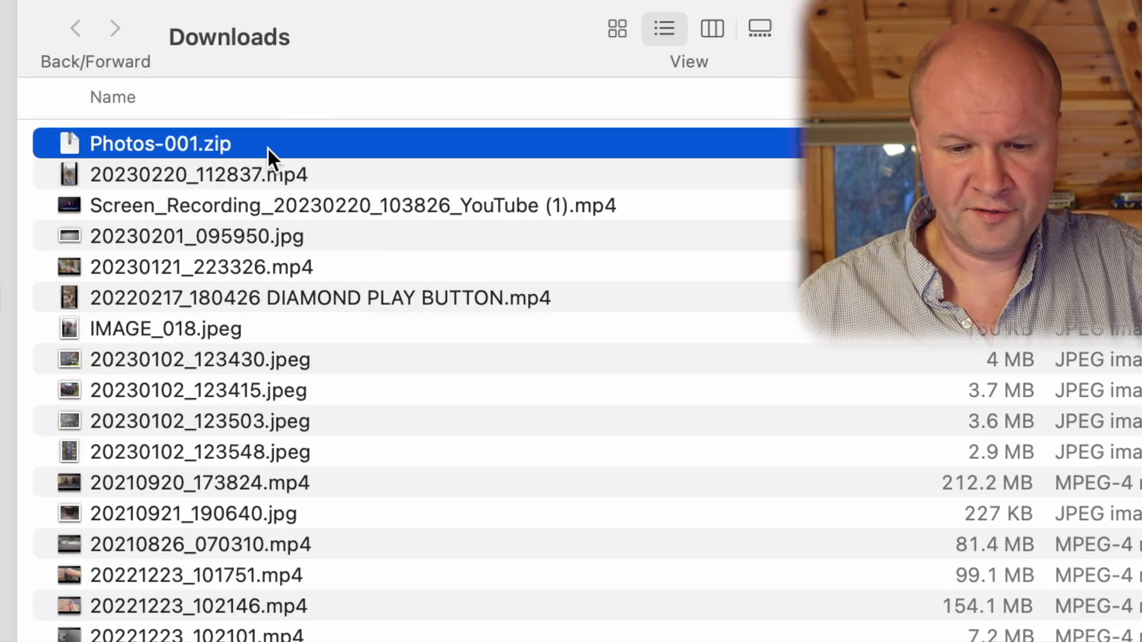
{"action": "right_click", "coordinate": [350, 198]}
{"action": "mouse_move", "coordinate": [532, 278]}
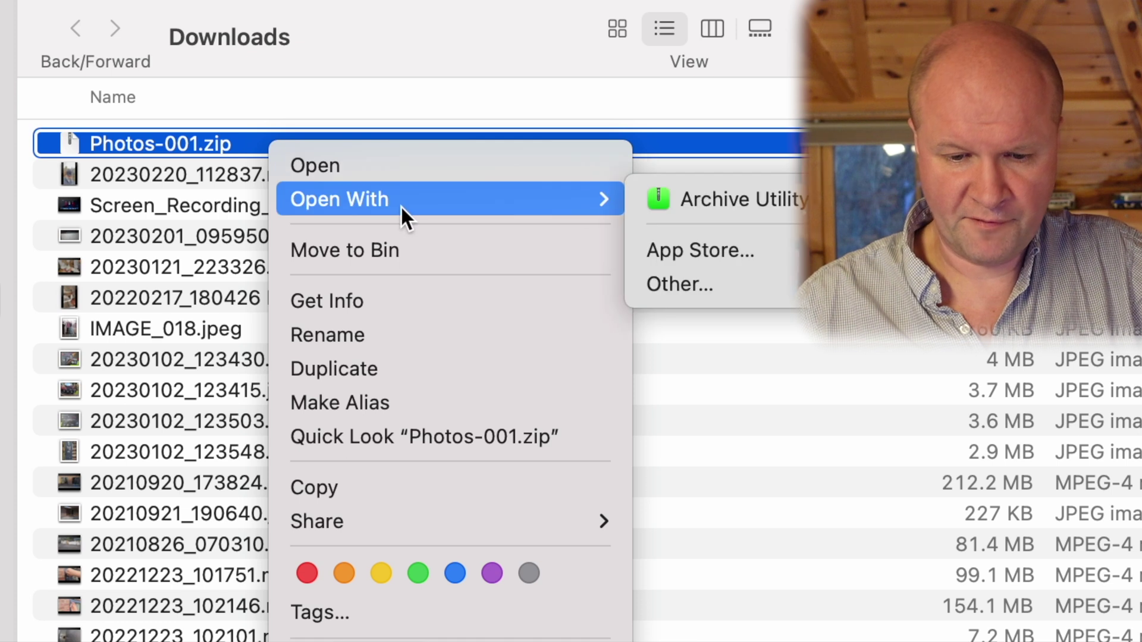
{"action": "left_click", "coordinate": [780, 200]}
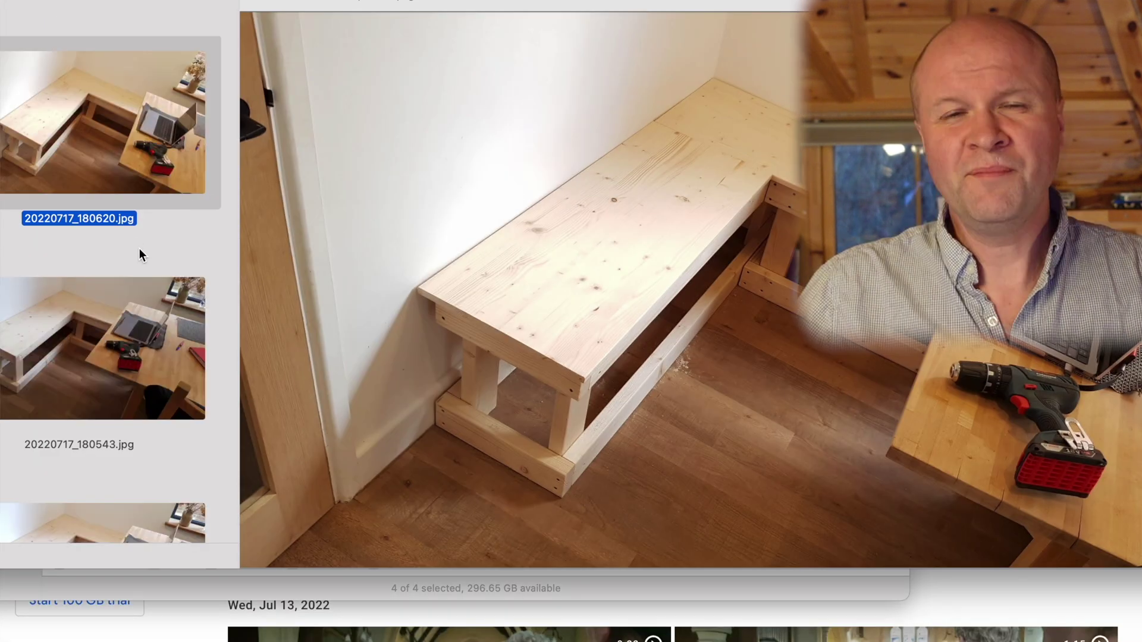
{"action": "scroll", "coordinate": [140, 255], "scroll_direction": "down", "scroll_amount": 6}
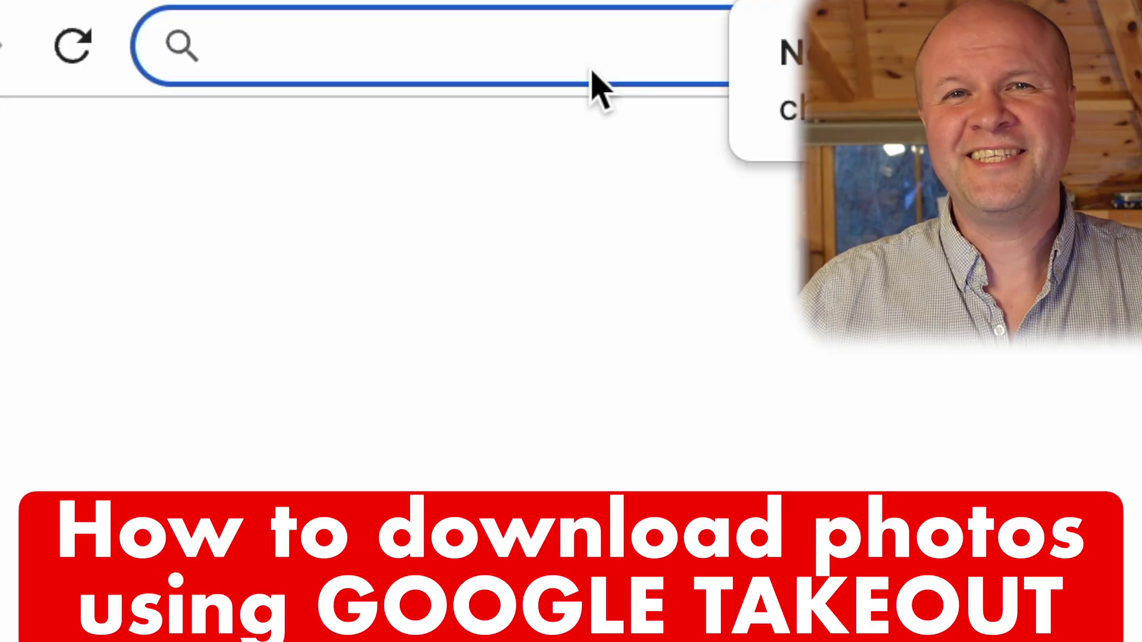
- Go to takeout.google.com in Chrome
{"action": "type", "text": "takeout.google.com"}
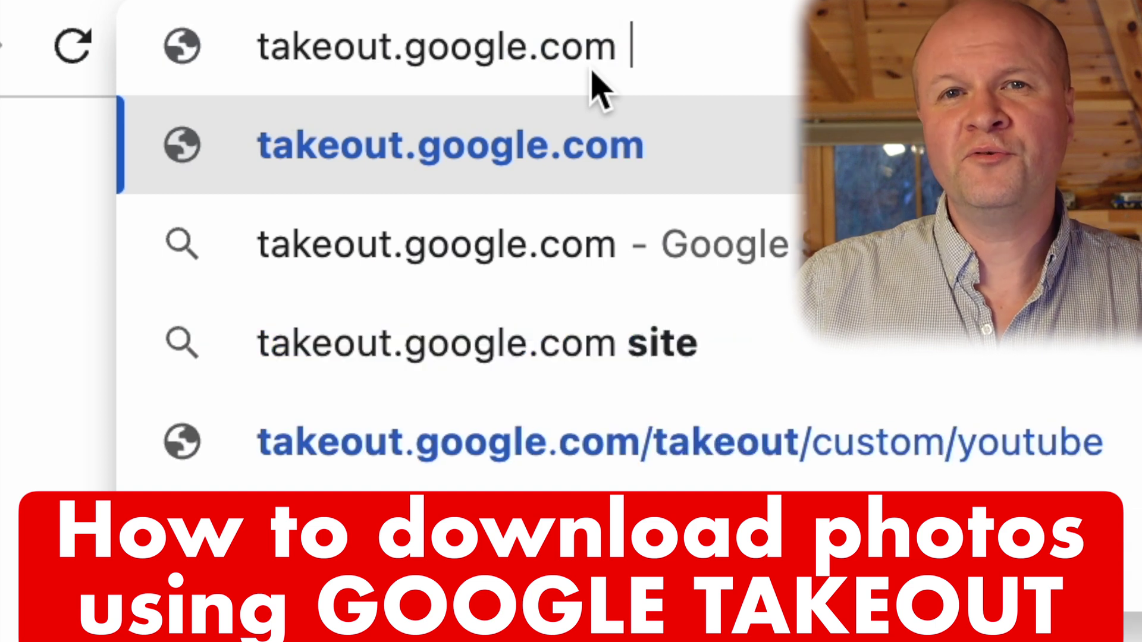
{"action": "key", "text": "Return"}
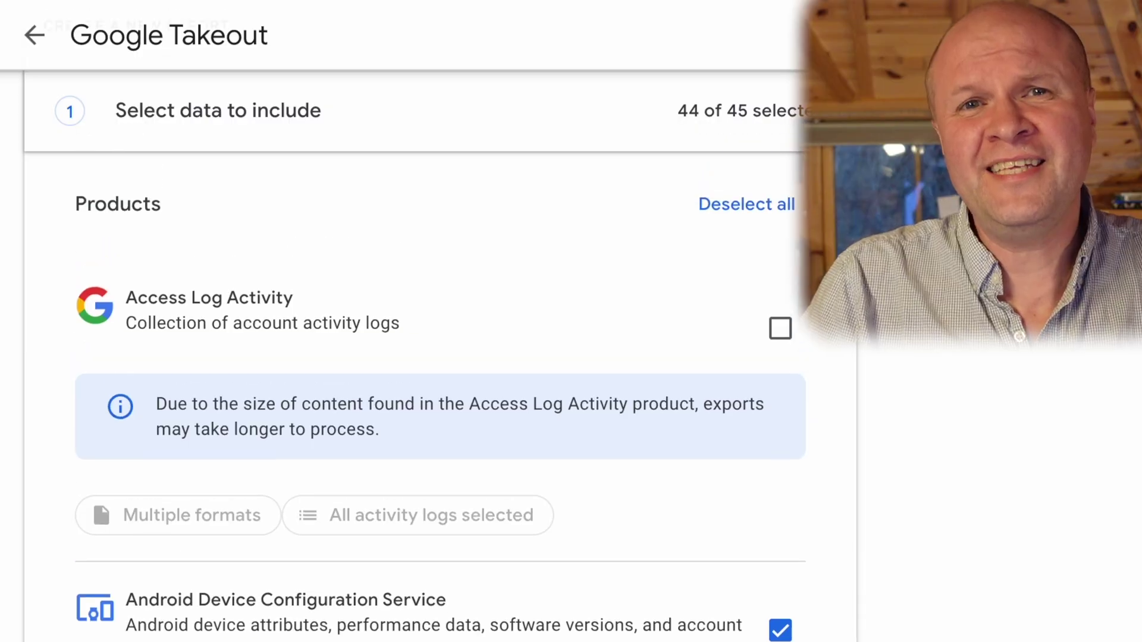
- Scroll through the Takeout list of 45 data products to review what is selected
{"action": "scroll", "coordinate": [416, 357], "scroll_direction": "up", "scroll_amount": 2}
{"action": "scroll", "coordinate": [417, 357], "scroll_direction": "down", "scroll_amount": 10}
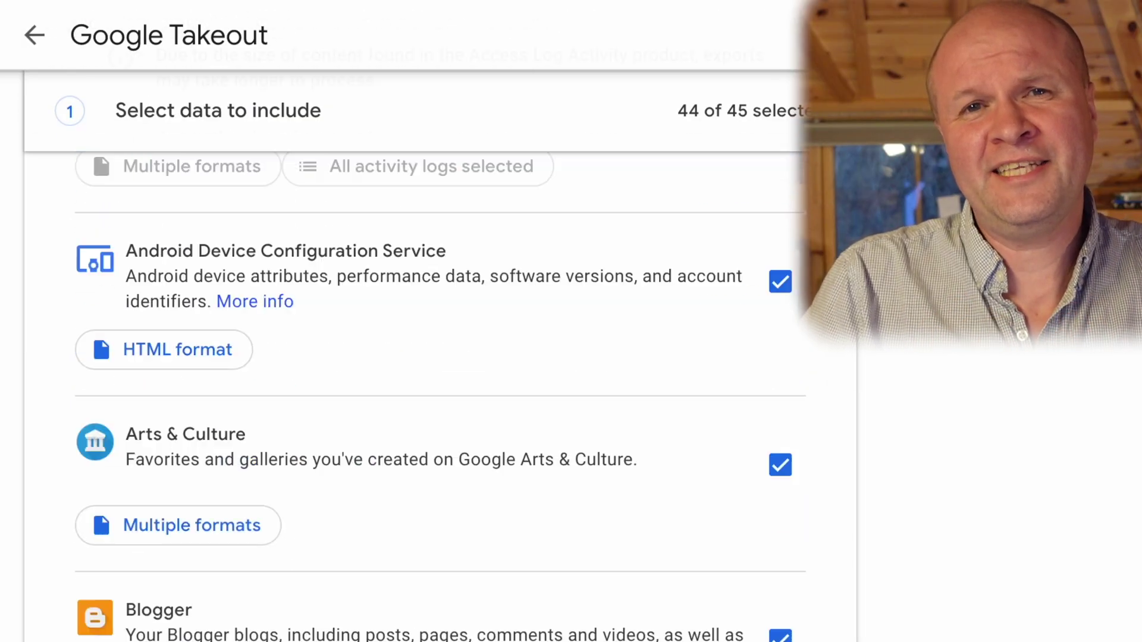
{"action": "scroll", "coordinate": [416, 357], "scroll_direction": "down", "scroll_amount": 15}
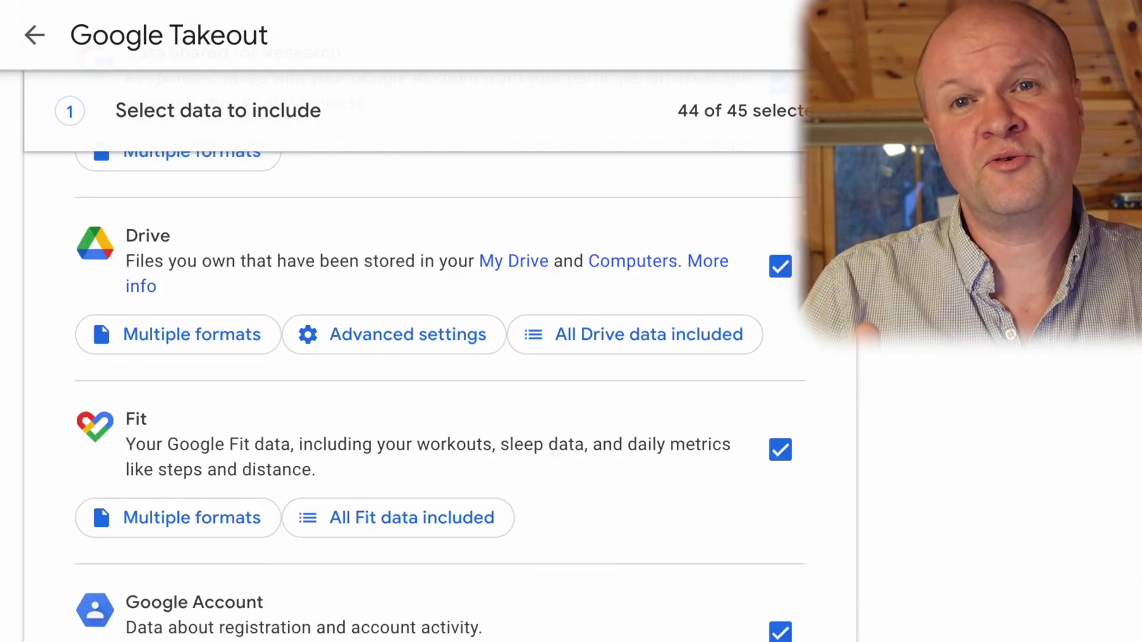
{"action": "scroll", "coordinate": [1118, 265], "scroll_direction": "down", "scroll_amount": 8}
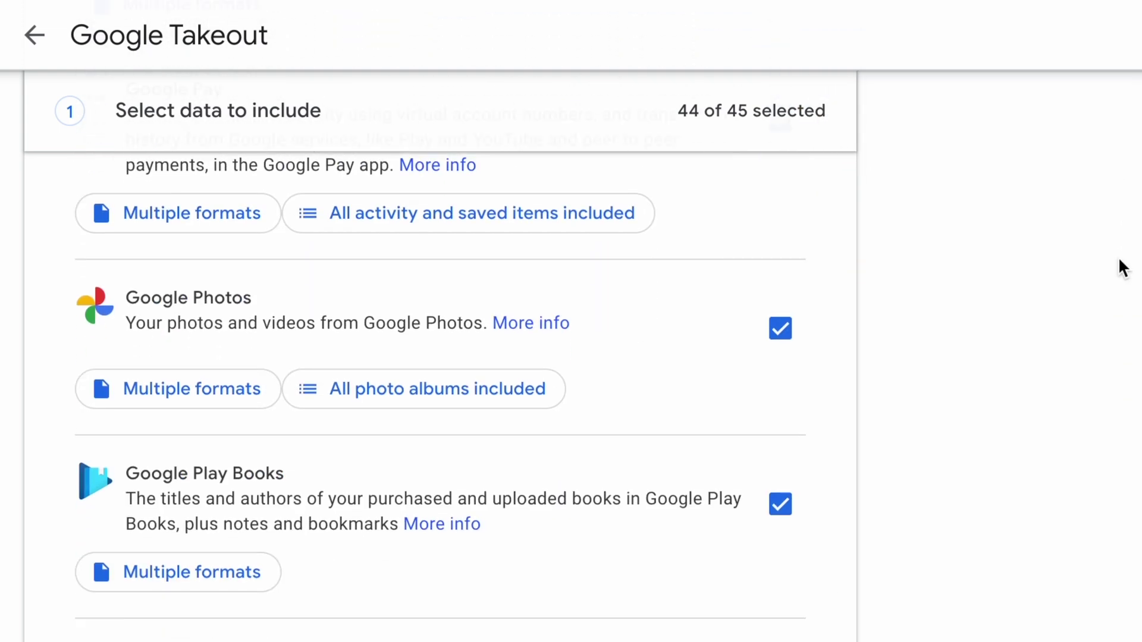
{"action": "scroll", "coordinate": [1121, 267], "scroll_direction": "down", "scroll_amount": 8}
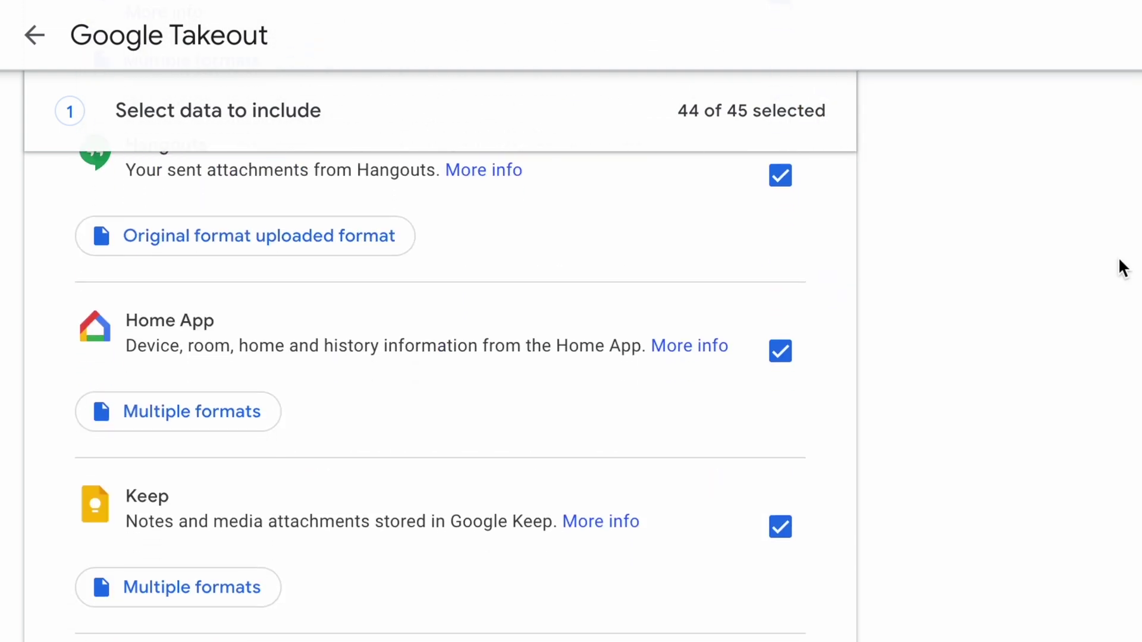
{"action": "scroll", "coordinate": [1122, 267], "scroll_direction": "down", "scroll_amount": 20}
{"action": "scroll", "coordinate": [440, 393], "scroll_direction": "down", "scroll_amount": 20}
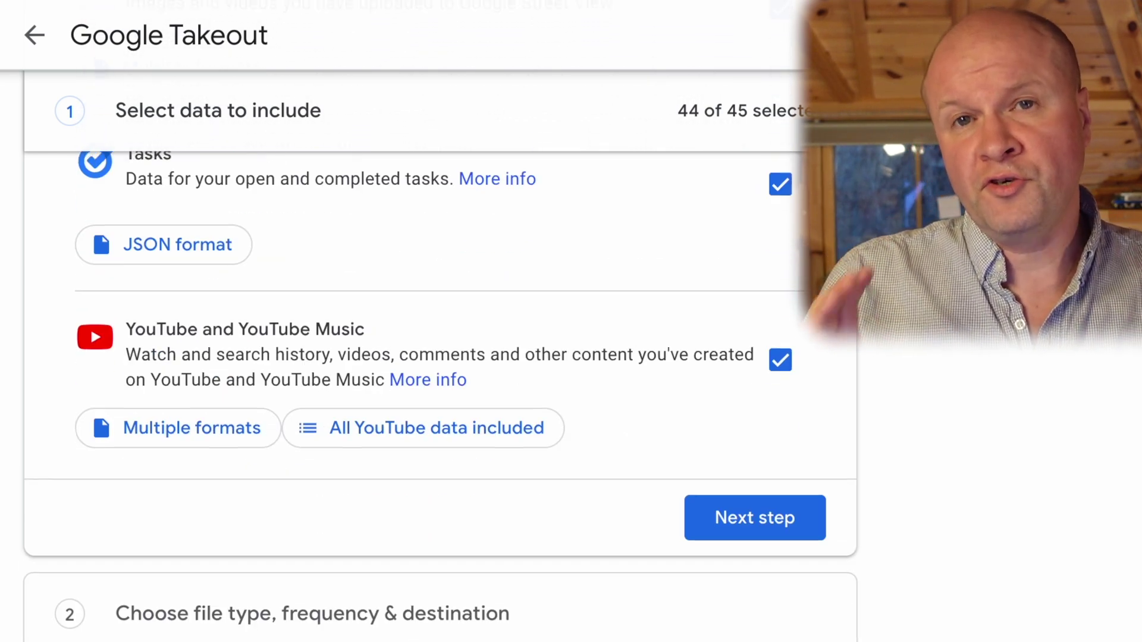
{"action": "scroll", "coordinate": [440, 357], "scroll_direction": "up", "scroll_amount": 1}
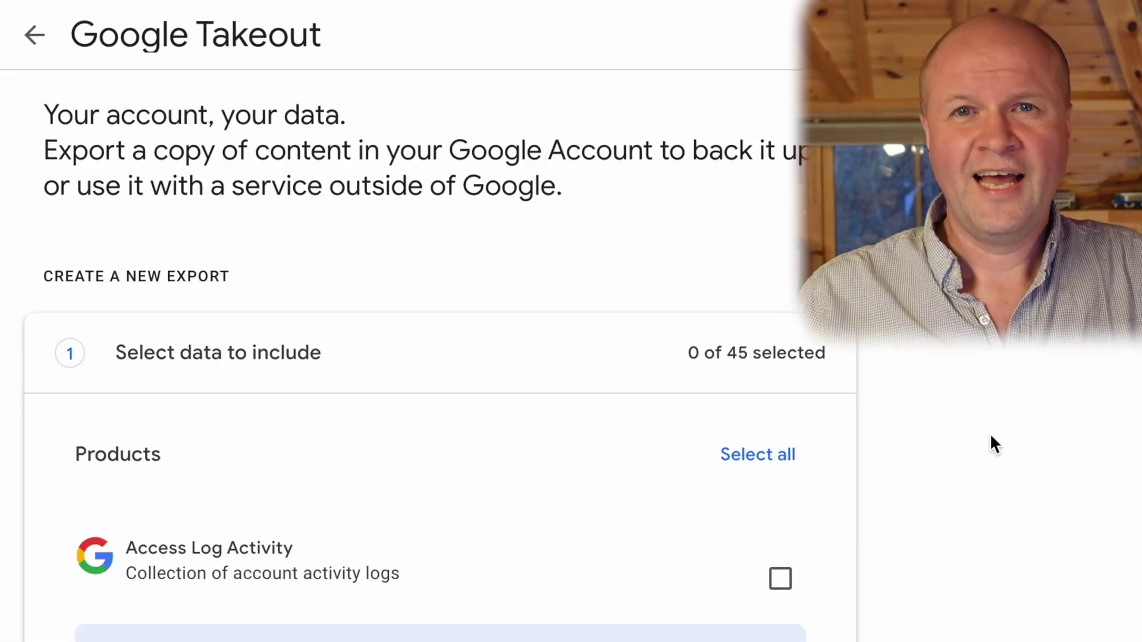
- Review Google Photos' export formats and confirm all photo albums are included
{"action": "scroll", "coordinate": [991, 437], "scroll_direction": "down", "scroll_amount": 20}
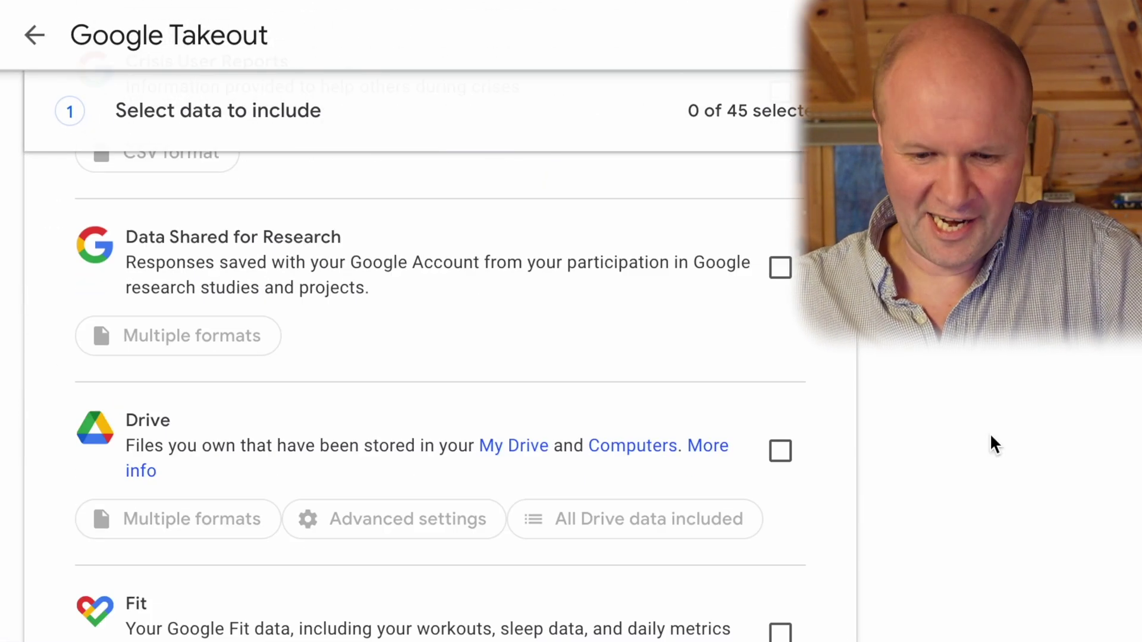
{"action": "scroll", "coordinate": [991, 437], "scroll_direction": "down", "scroll_amount": 15}
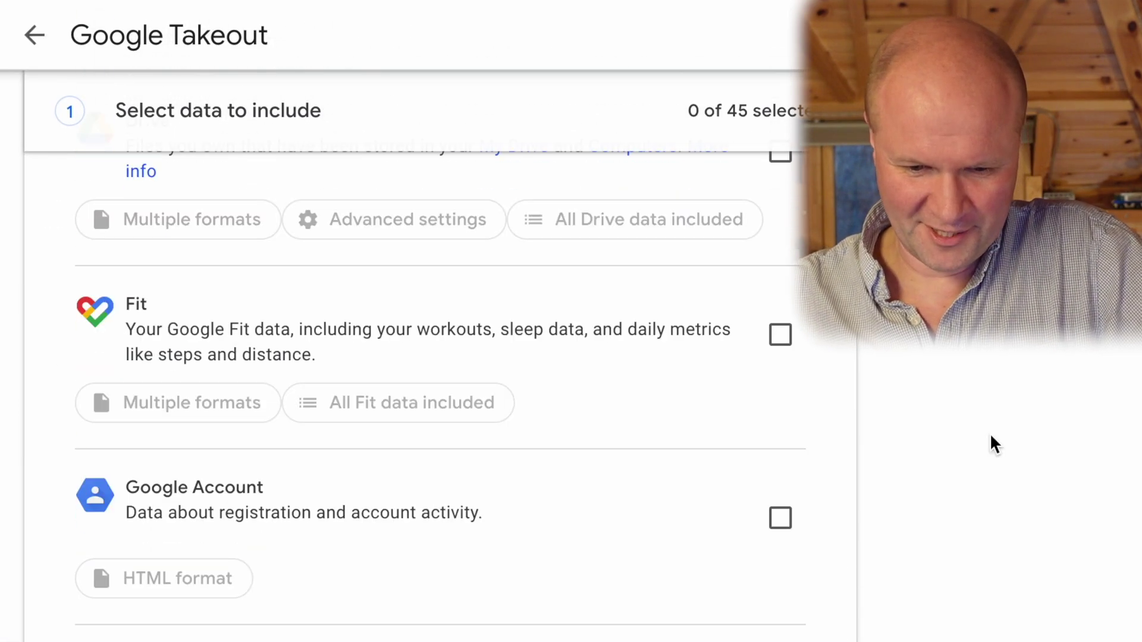
{"action": "scroll", "coordinate": [991, 436], "scroll_direction": "down", "scroll_amount": 8}
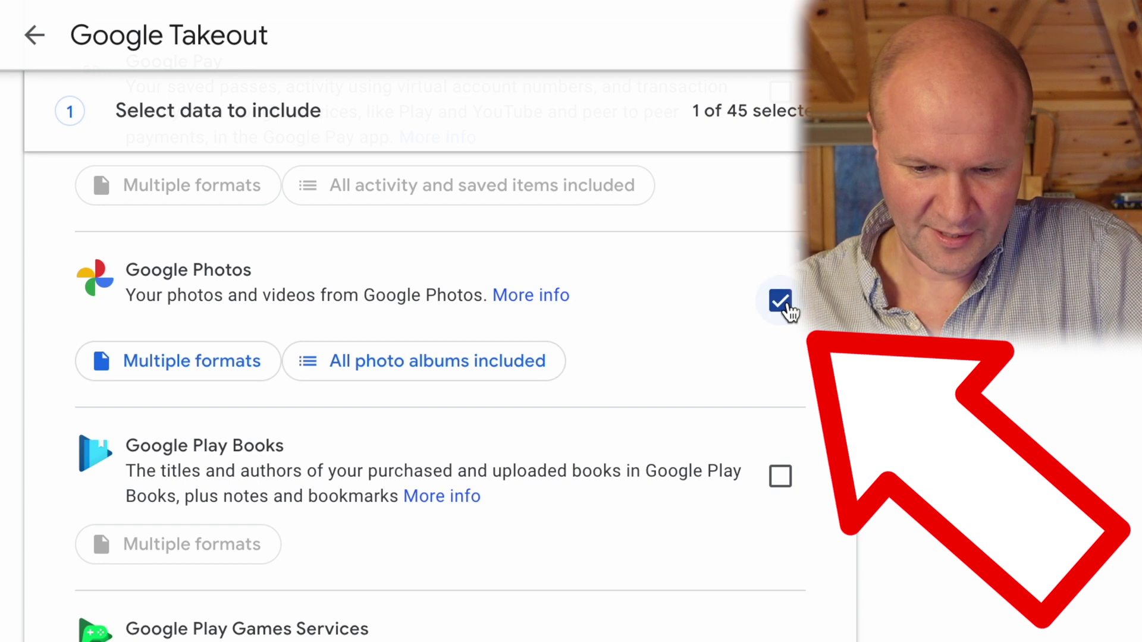
{"action": "left_click", "coordinate": [228, 377]}
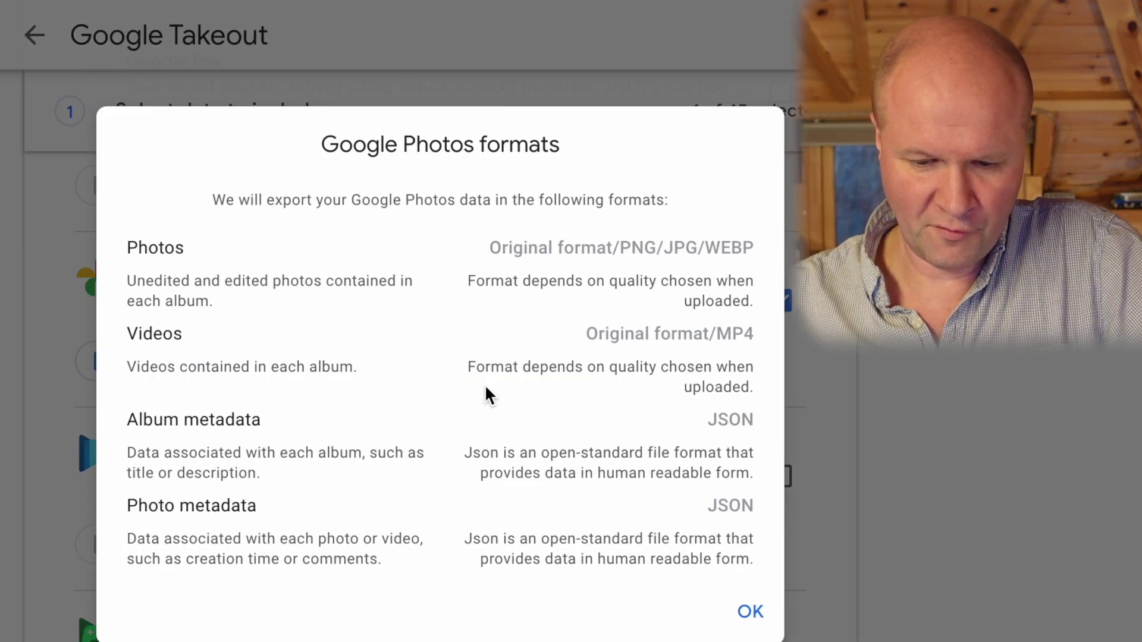
{"action": "left_click", "coordinate": [751, 614]}
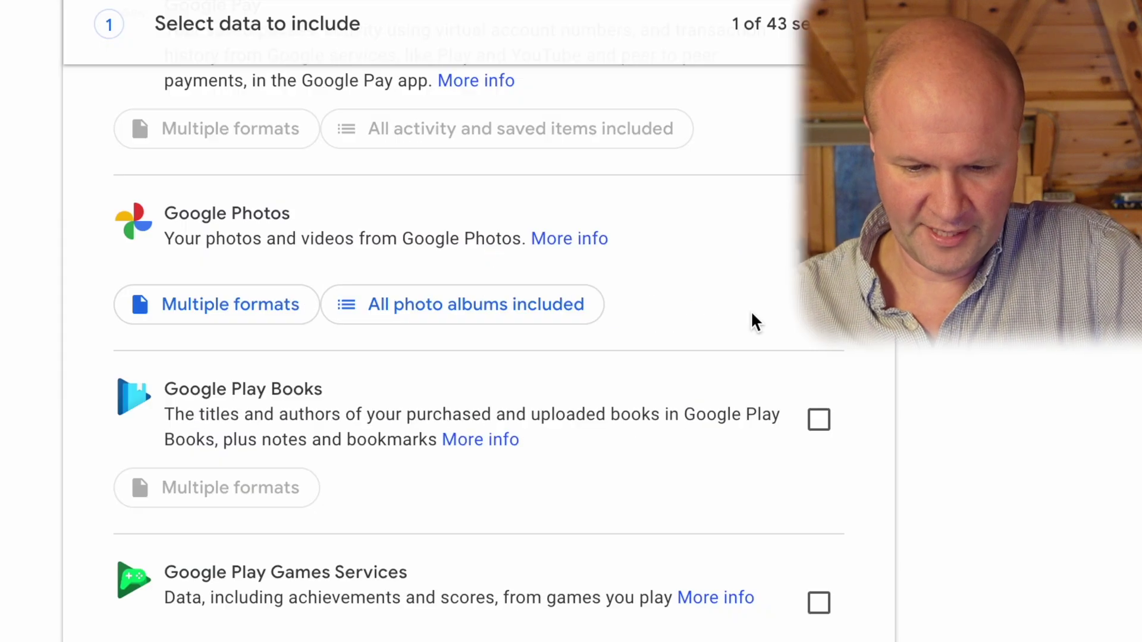
{"action": "left_click", "coordinate": [511, 324]}
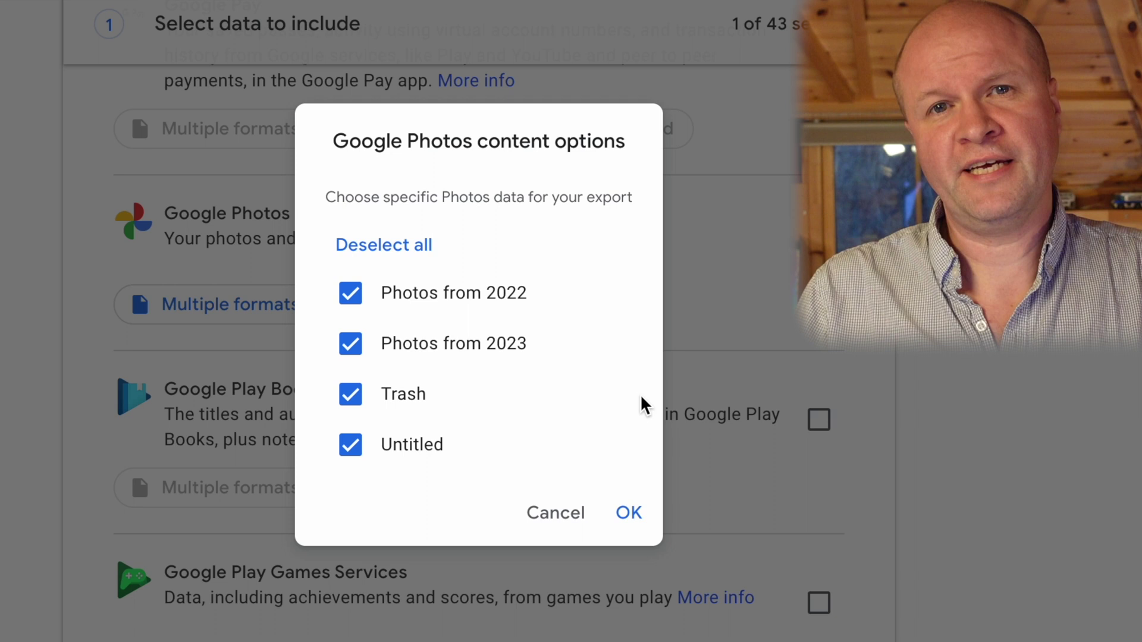
{"action": "left_click", "coordinate": [629, 513]}
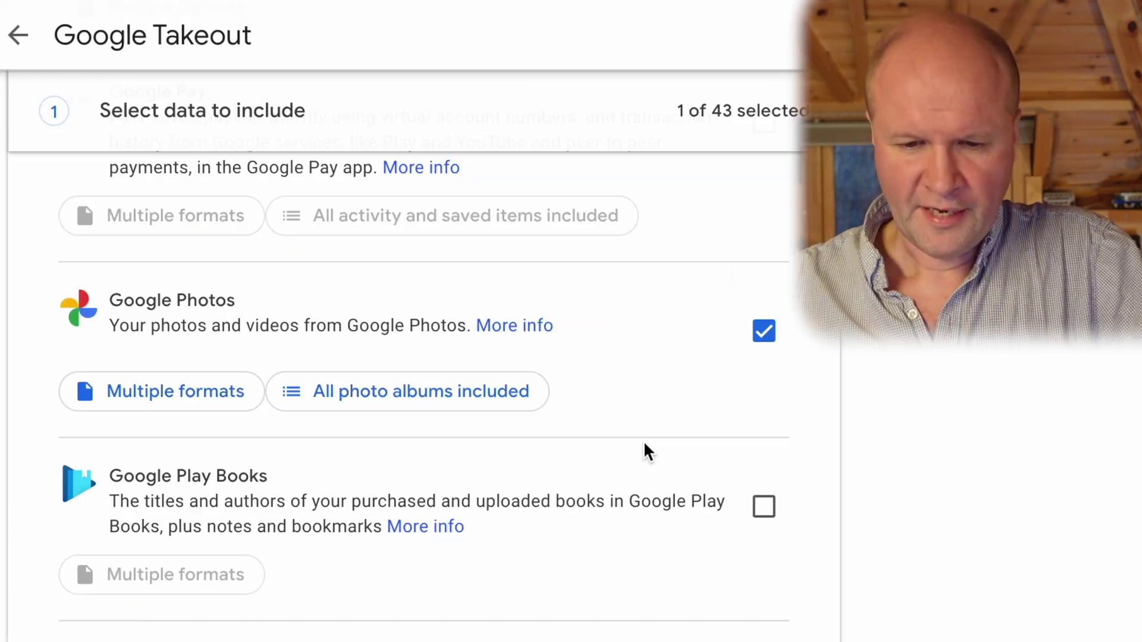
{"action": "scroll", "coordinate": [703, 366], "scroll_direction": "down", "scroll_amount": 10}
{"action": "scroll", "coordinate": [644, 444], "scroll_direction": "down", "scroll_amount": 20}
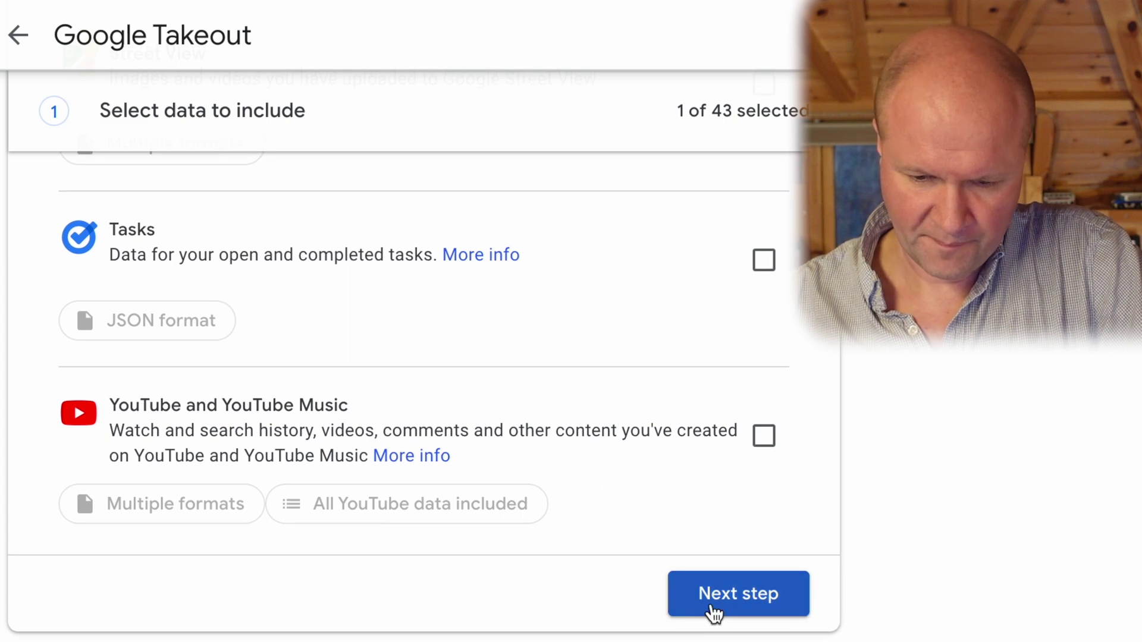
- Keep the emailed download link delivery and set the export file size to 10 GB
{"action": "left_click", "coordinate": [710, 602]}
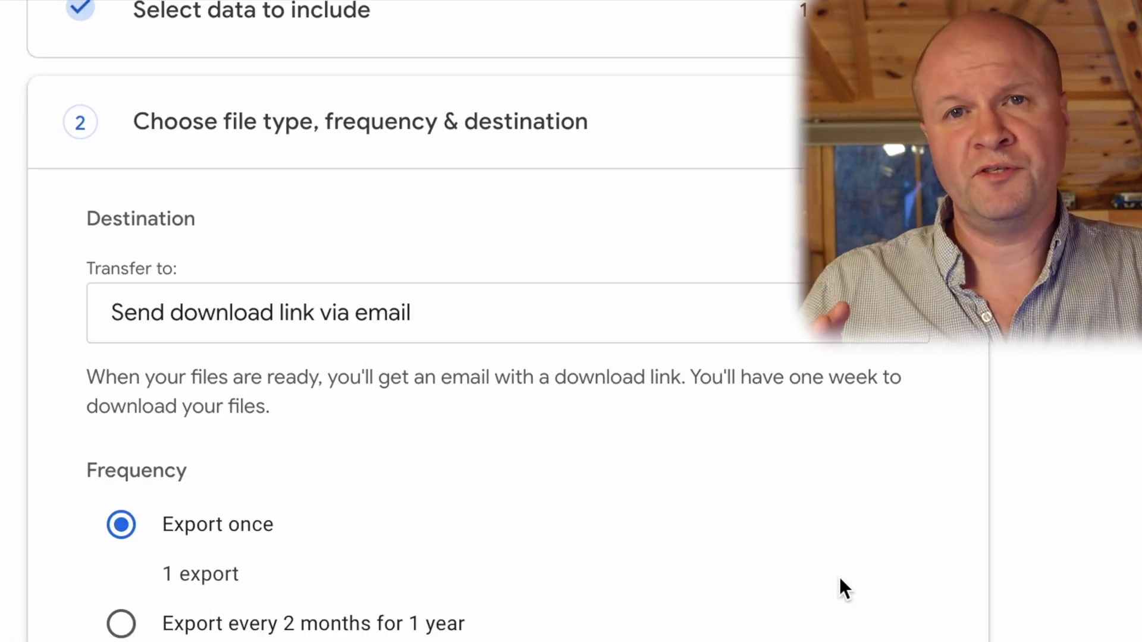
{"action": "scroll", "coordinate": [840, 577], "scroll_direction": "down", "scroll_amount": 2}
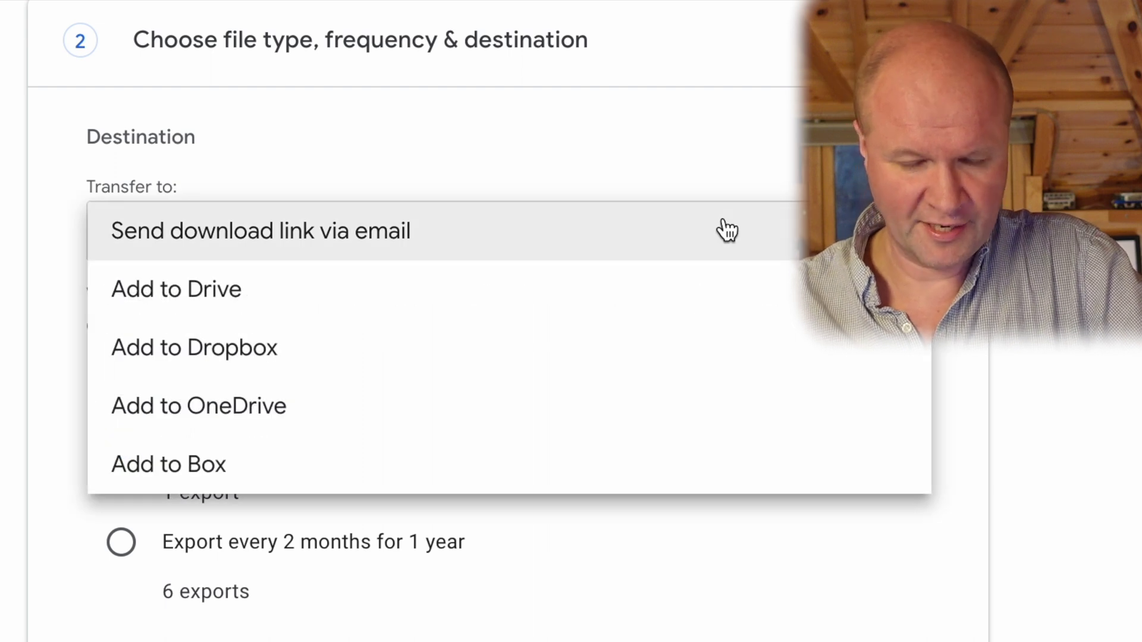
{"action": "left_click", "coordinate": [725, 230]}
{"action": "scroll", "coordinate": [433, 437], "scroll_direction": "down", "scroll_amount": 3}
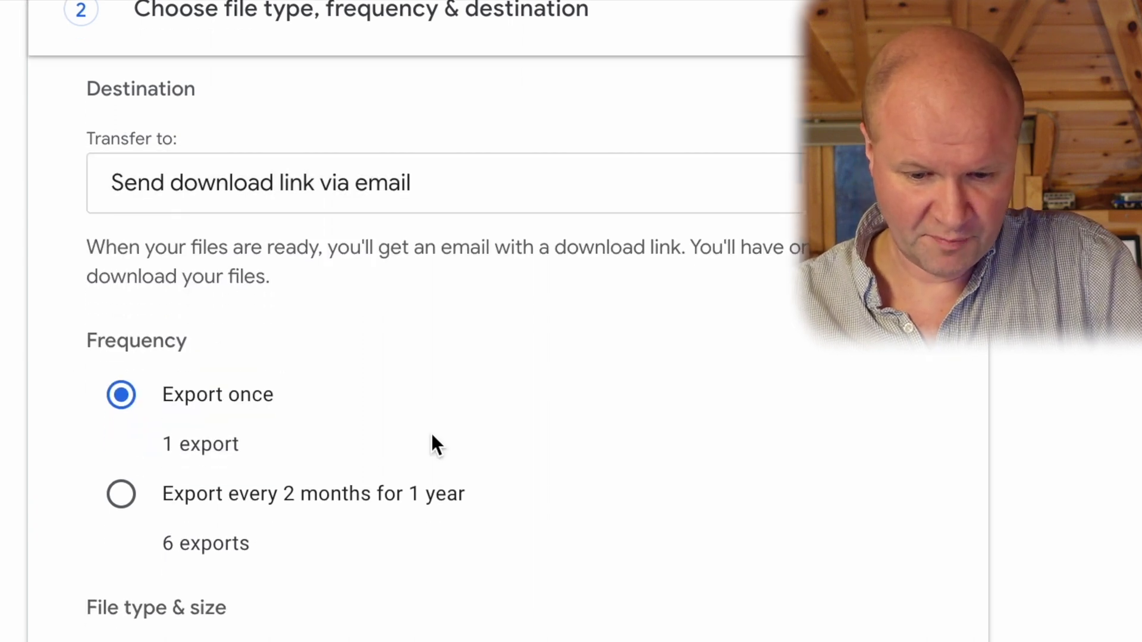
{"action": "scroll", "coordinate": [431, 445], "scroll_direction": "down", "scroll_amount": 3}
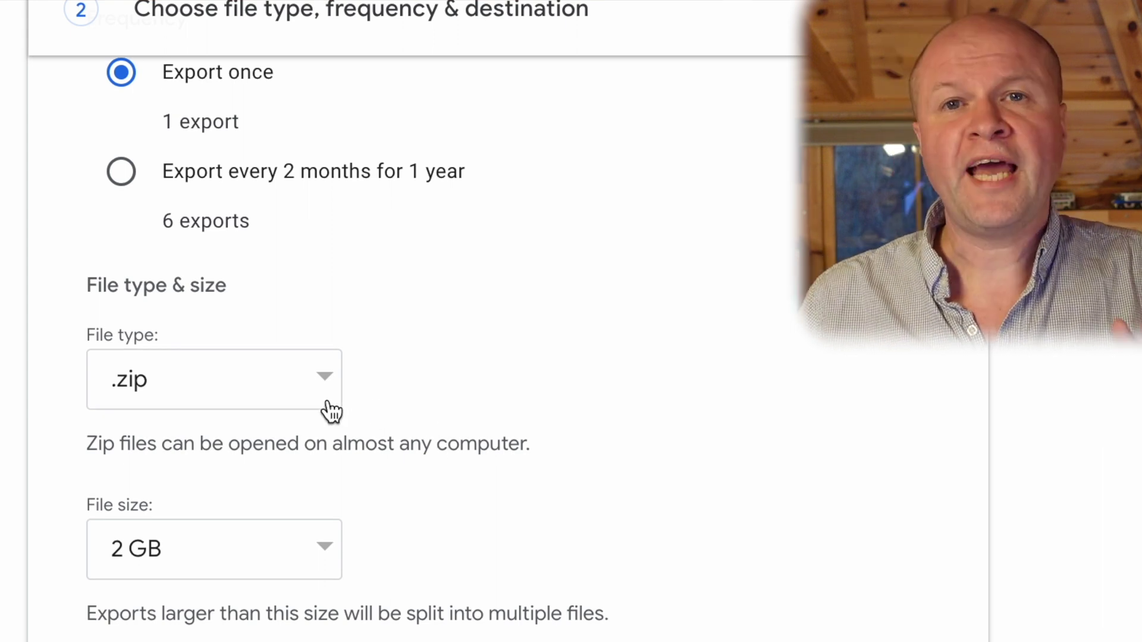
{"action": "scroll", "coordinate": [328, 410], "scroll_direction": "down", "scroll_amount": 1}
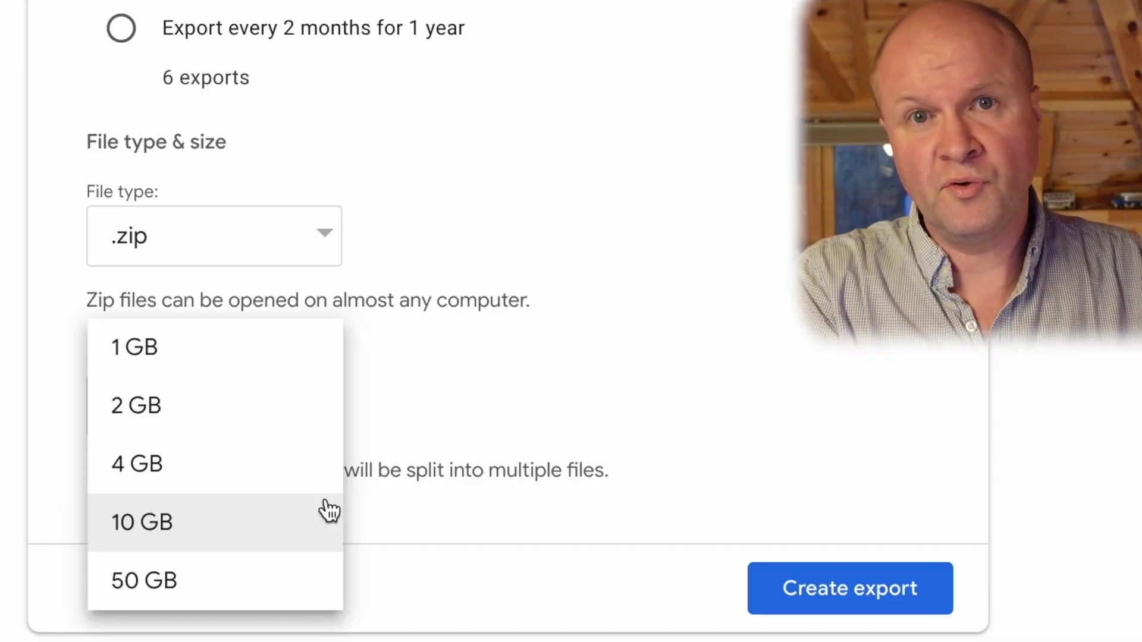
{"action": "left_click", "coordinate": [284, 535]}
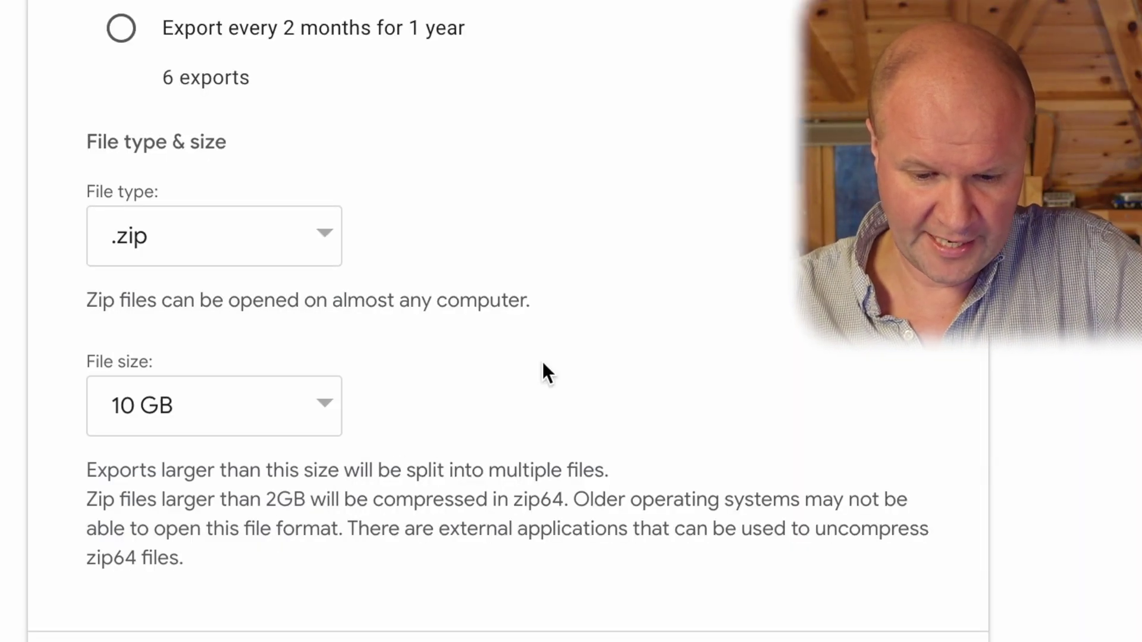
{"action": "scroll", "coordinate": [486, 440], "scroll_direction": "down", "scroll_amount": 3}
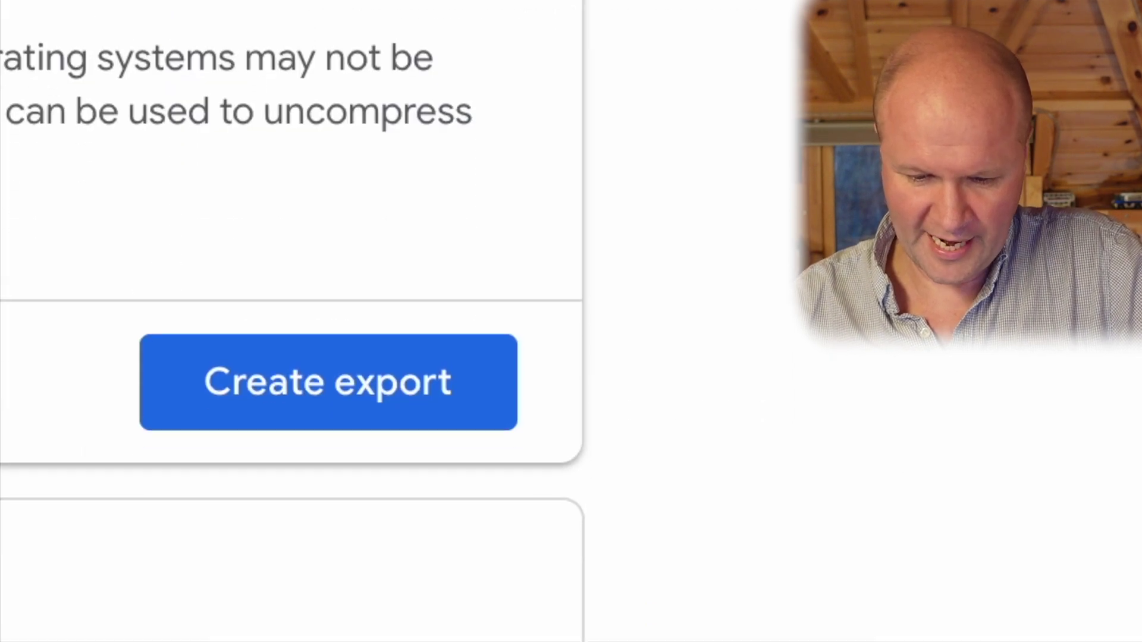
- Create the Google Photos export
{"action": "left_click", "coordinate": [191, 424]}
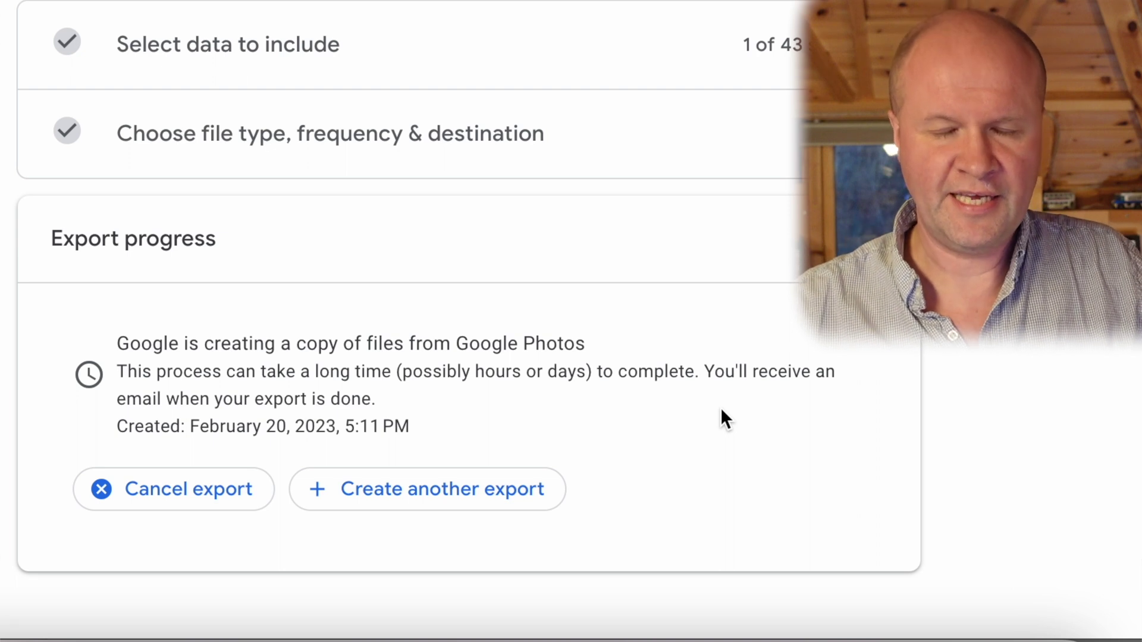
{"action": "scroll", "coordinate": [720, 408], "scroll_direction": "down", "scroll_amount": 1}
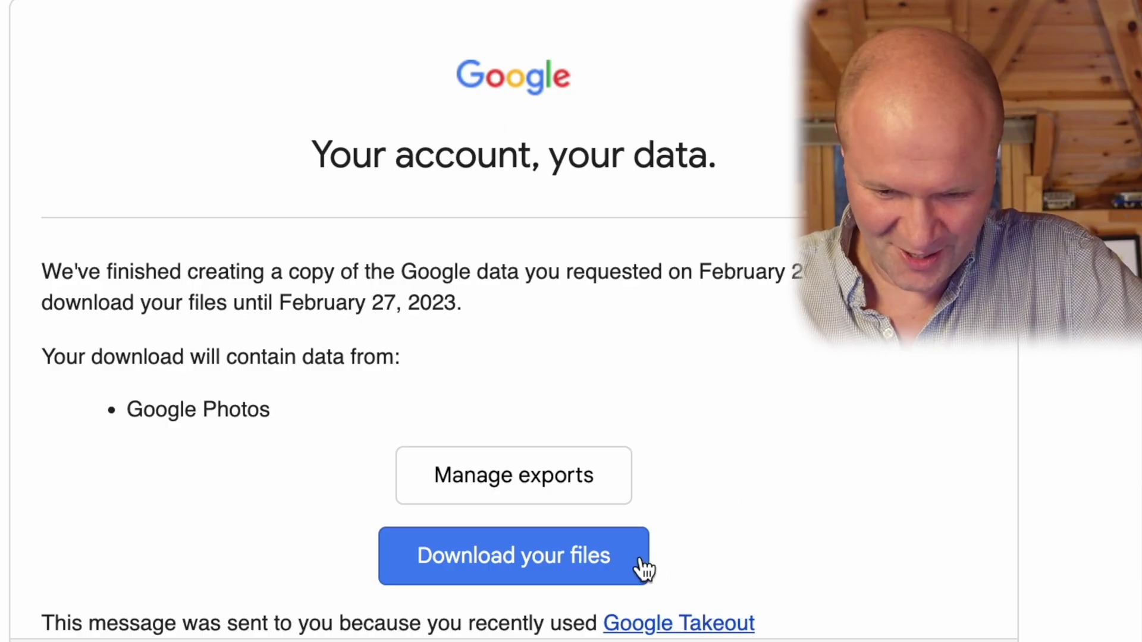
- Download the exported Google Photos files from the Takeout email
{"action": "left_click", "coordinate": [641, 561]}
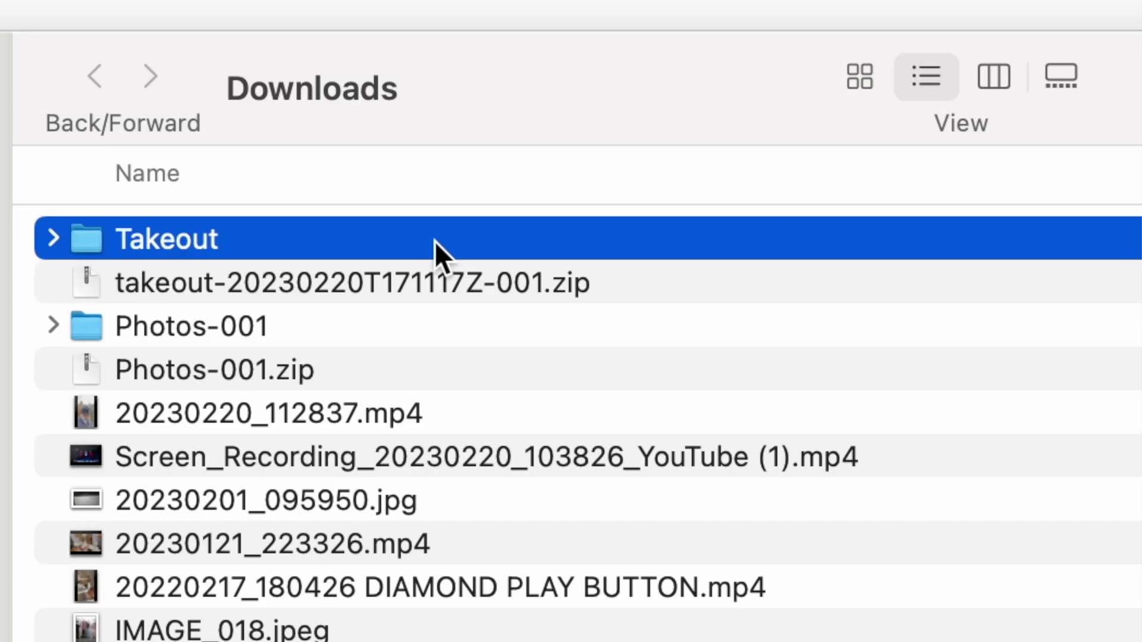
- Open Takeout, then Google Photos, then the Photos from 2023 folder in Finder
{"action": "double_click", "coordinate": [434, 241]}
{"action": "double_click", "coordinate": [388, 282]}
{"action": "left_click", "coordinate": [455, 279]}
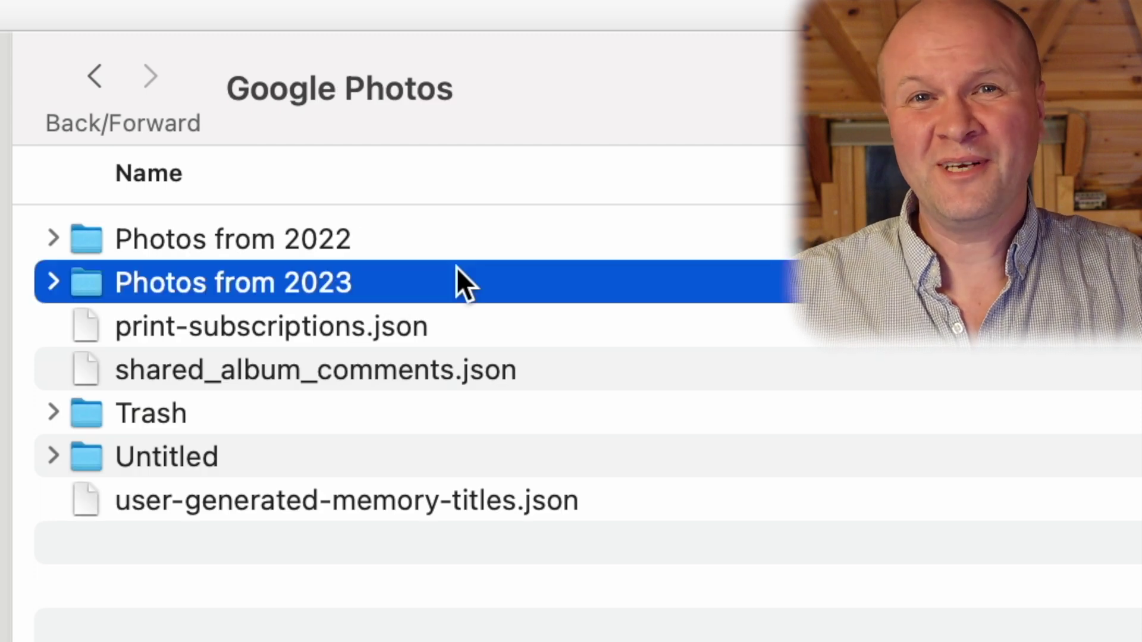
{"action": "double_click", "coordinate": [458, 280]}
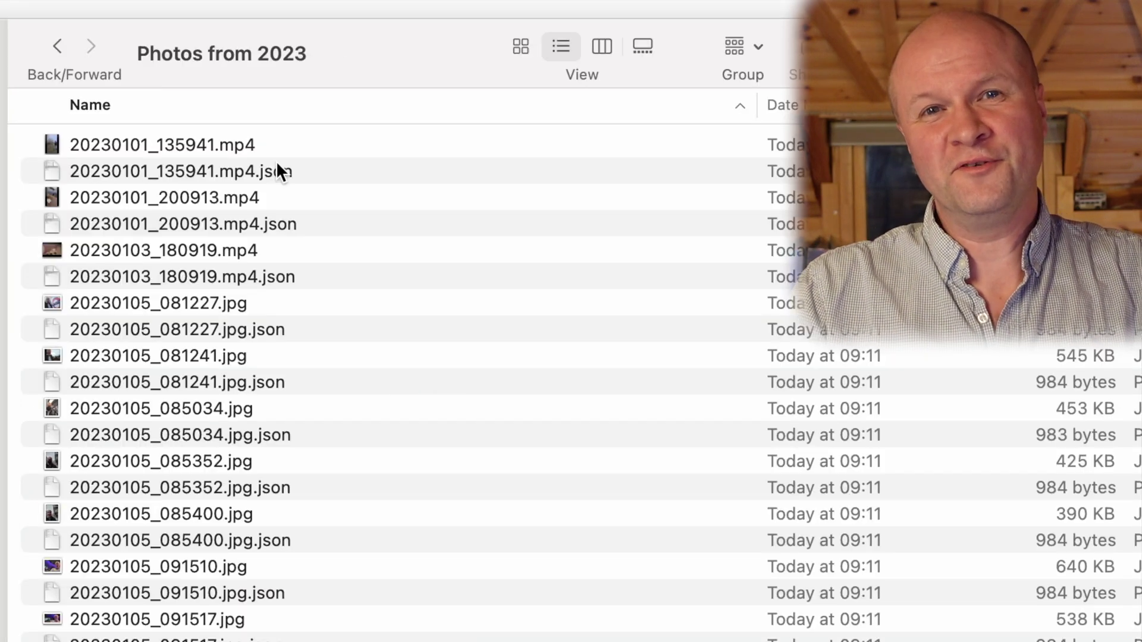